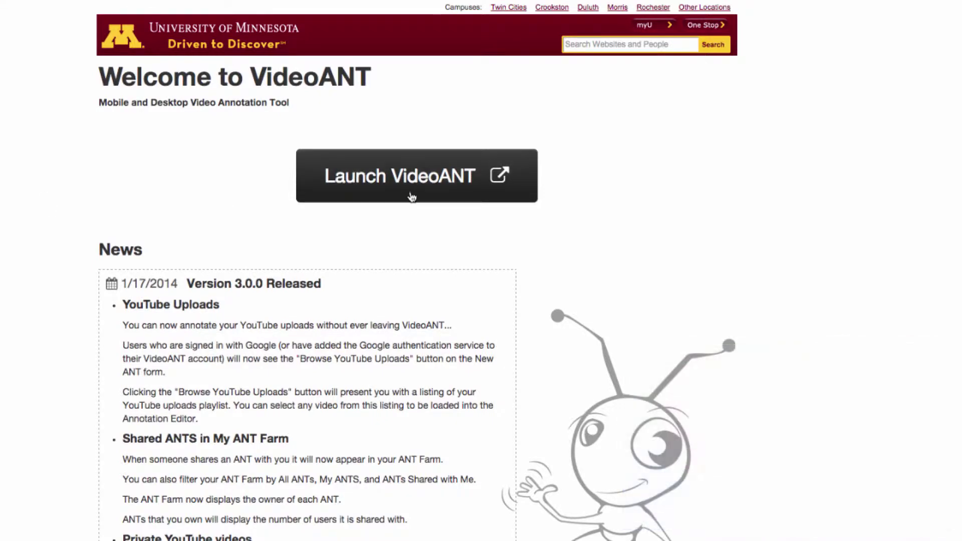
- Launch VideoANT and sign in with the University of Minnesota account
{"action": "left_click", "coordinate": [466, 178]}
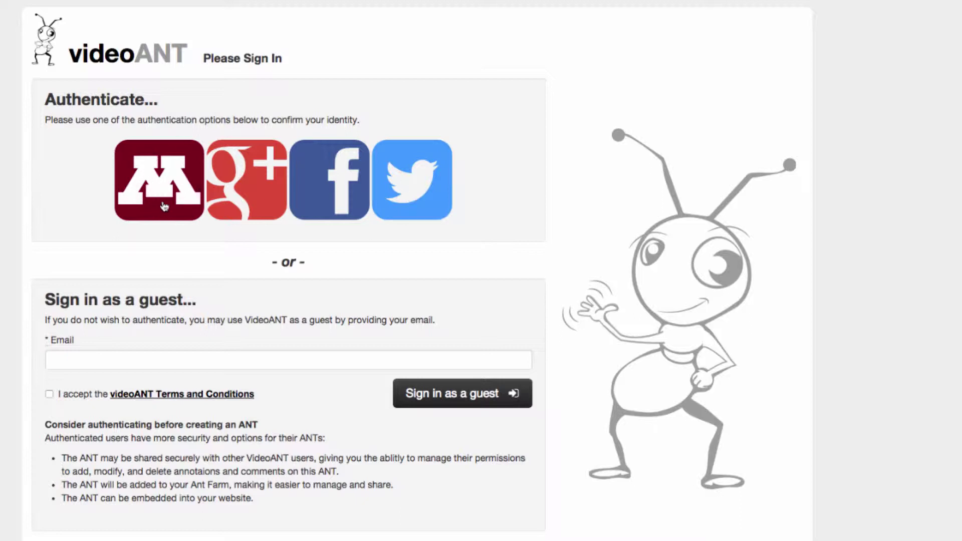
{"action": "left_click", "coordinate": [146, 213]}
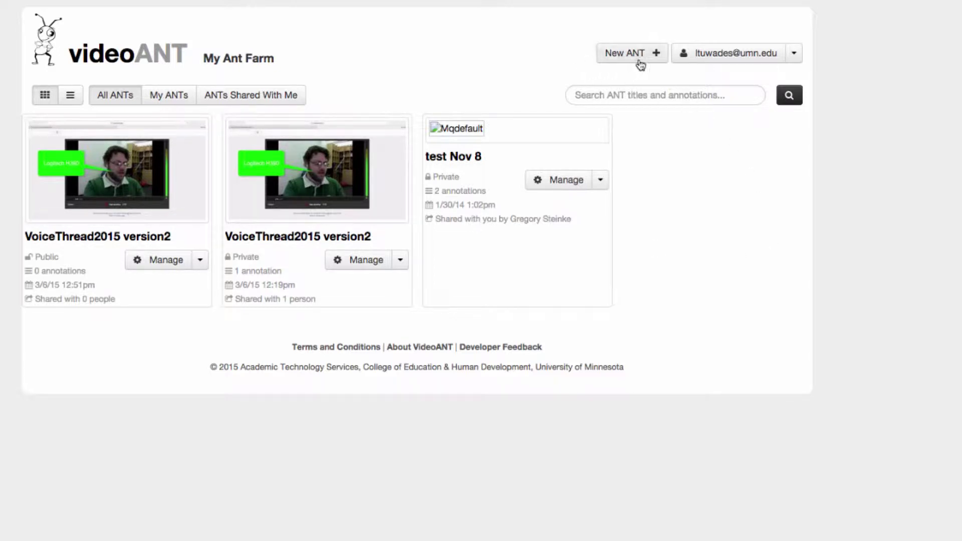
- Start a new ANT and place the cursor in the empty video URL field
{"action": "left_click", "coordinate": [657, 55]}
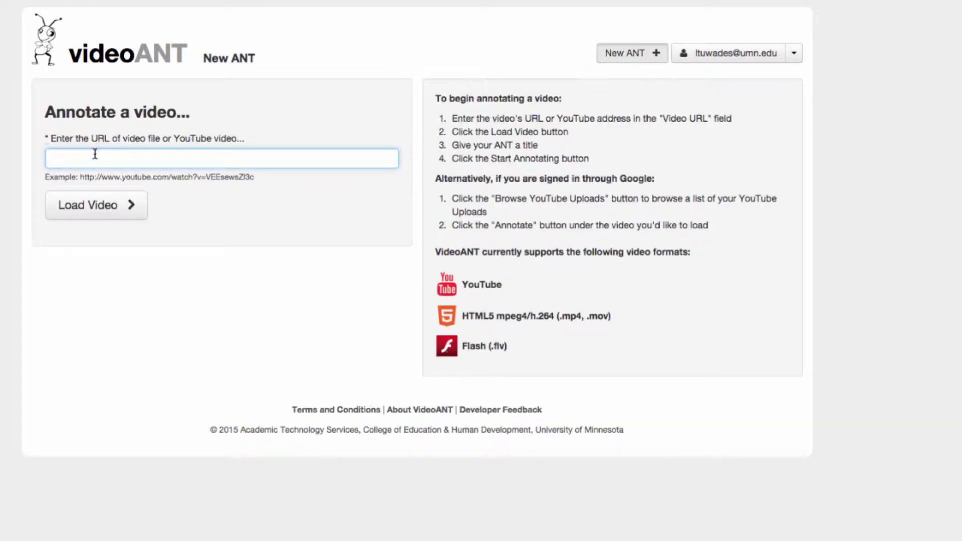
{"action": "left_click", "coordinate": [95, 153]}
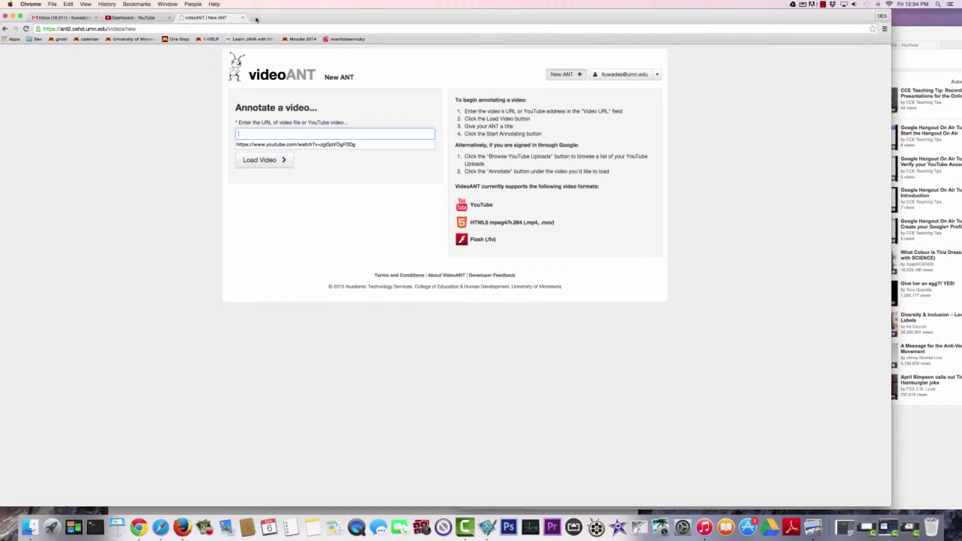
- Copy the VoiceThread2015 version2 video's web address from the Safari YouTube window, then return to VideoANT
{"action": "left_click", "coordinate": [907, 38]}
{"action": "left_click_drag", "start_coordinate": [878, 33], "coordinate": [745, 23]}
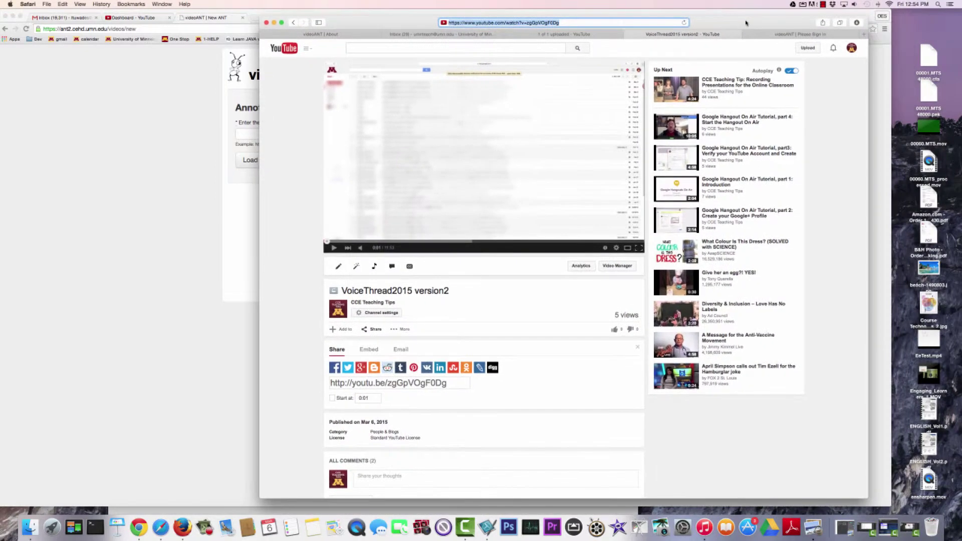
{"action": "left_click", "coordinate": [733, 112]}
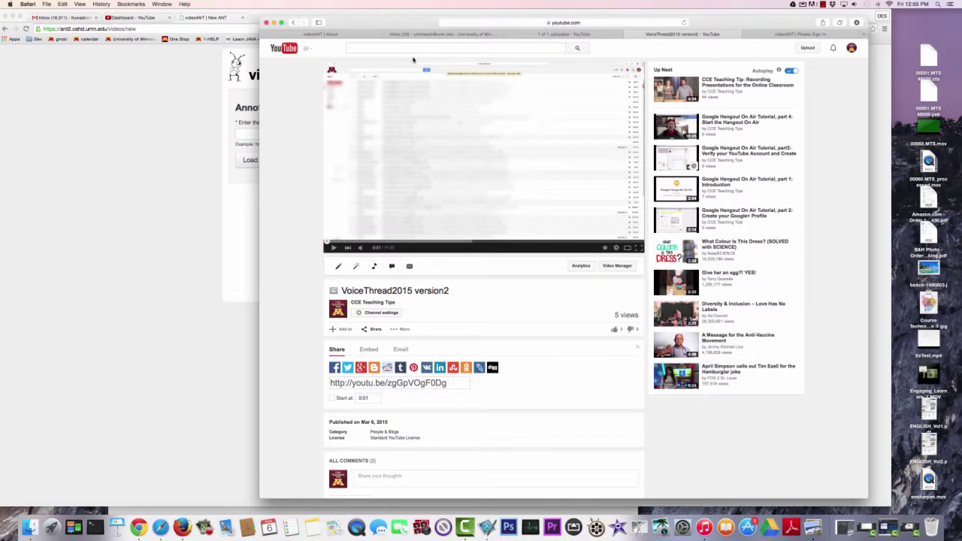
{"action": "left_click", "coordinate": [494, 23]}
{"action": "key", "text": "super+c"}
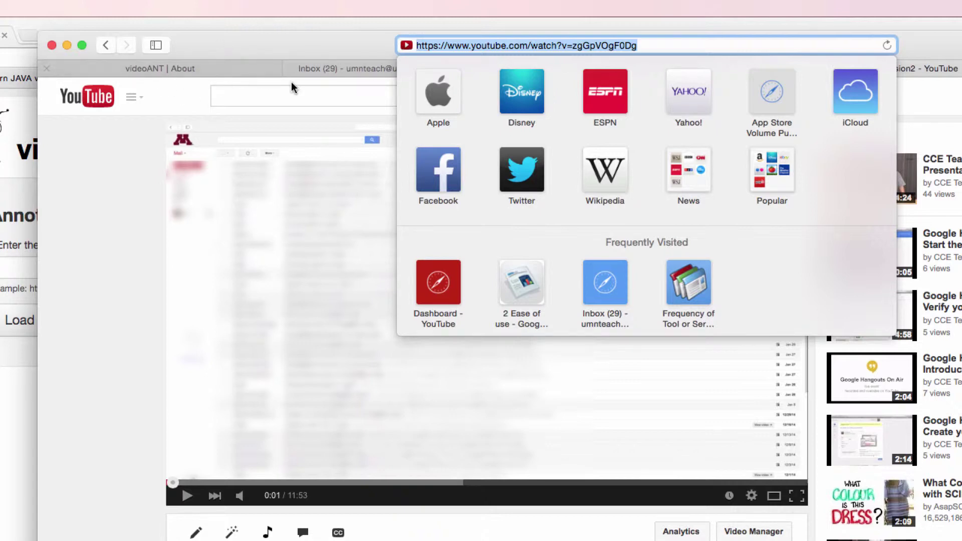
{"action": "left_click_drag", "start_coordinate": [356, 40], "coordinate": [424, 80]}
{"action": "left_click", "coordinate": [694, 73]}
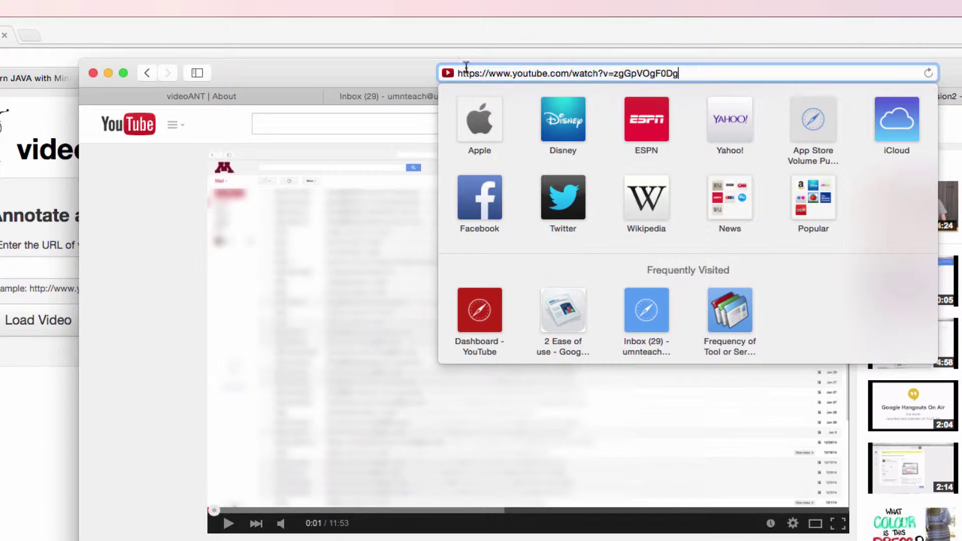
{"action": "left_click_drag", "start_coordinate": [342, 68], "coordinate": [862, 58]}
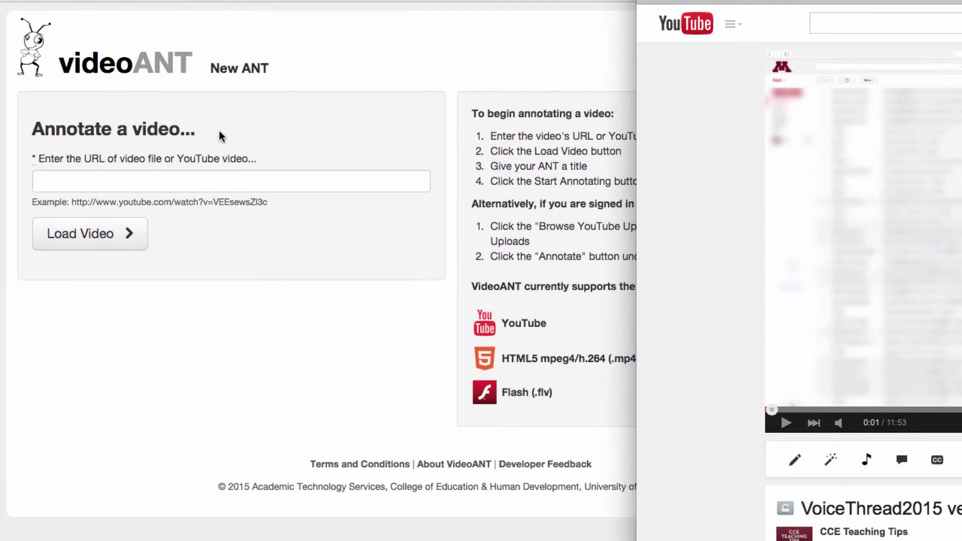
{"action": "left_click", "coordinate": [159, 275]}
- Paste the YouTube address and load the 11:54 VoiceThread2015 version2 video
{"action": "left_click", "coordinate": [127, 182]}
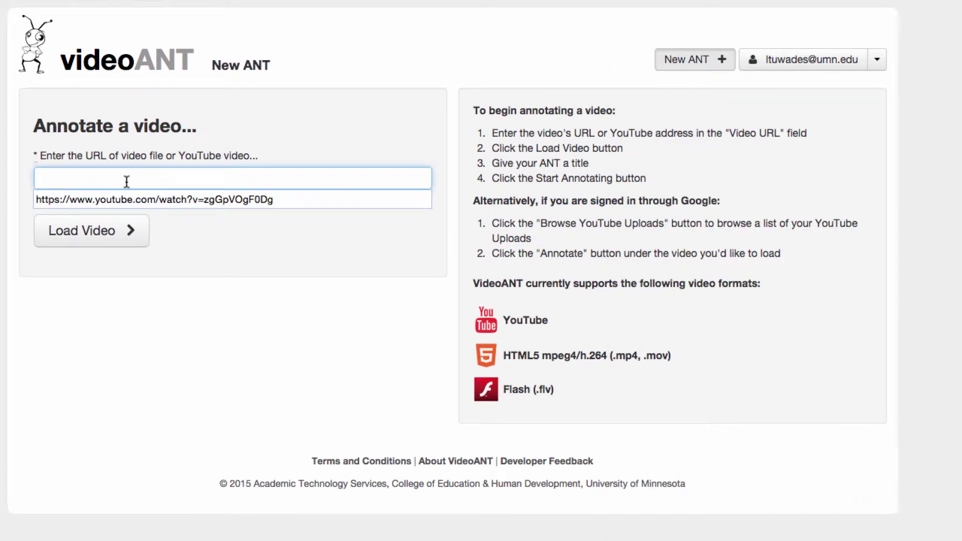
{"action": "key", "text": "super+v"}
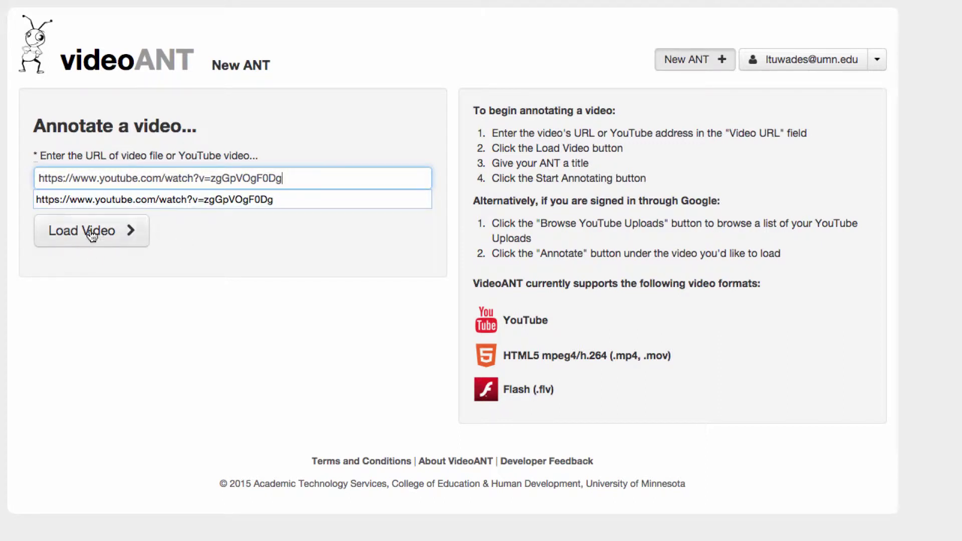
{"action": "left_click", "coordinate": [112, 240]}
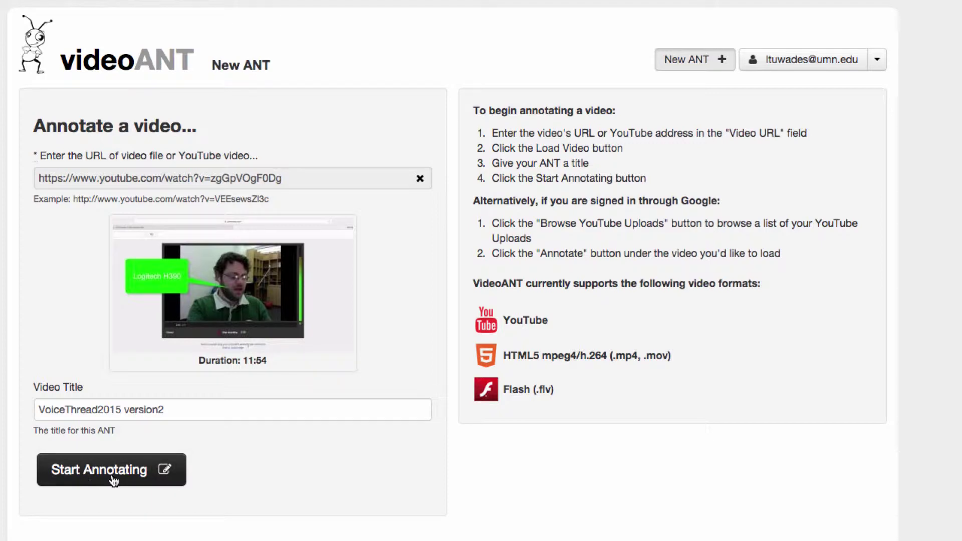
- Start annotating and add a new annotation at 0:03
{"action": "left_click", "coordinate": [166, 483]}
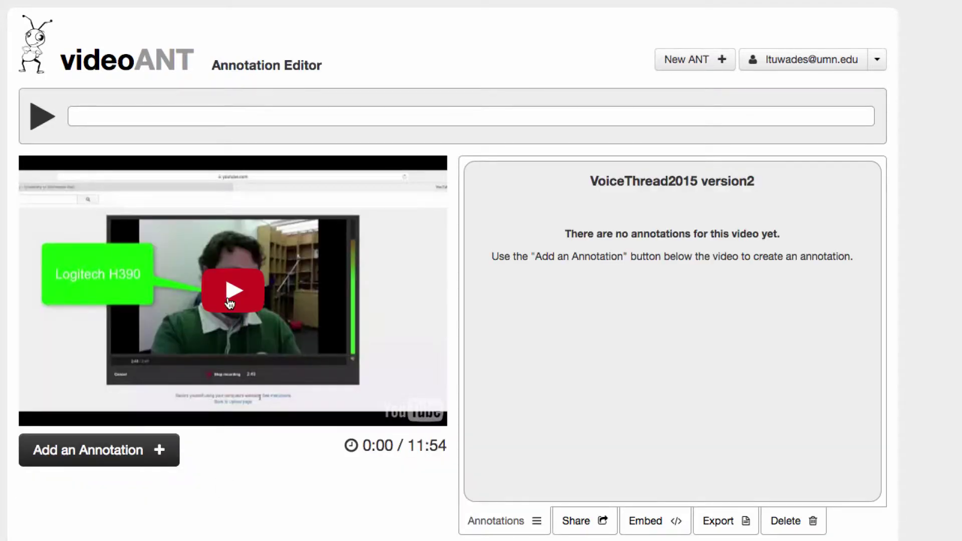
{"action": "left_click", "coordinate": [233, 294]}
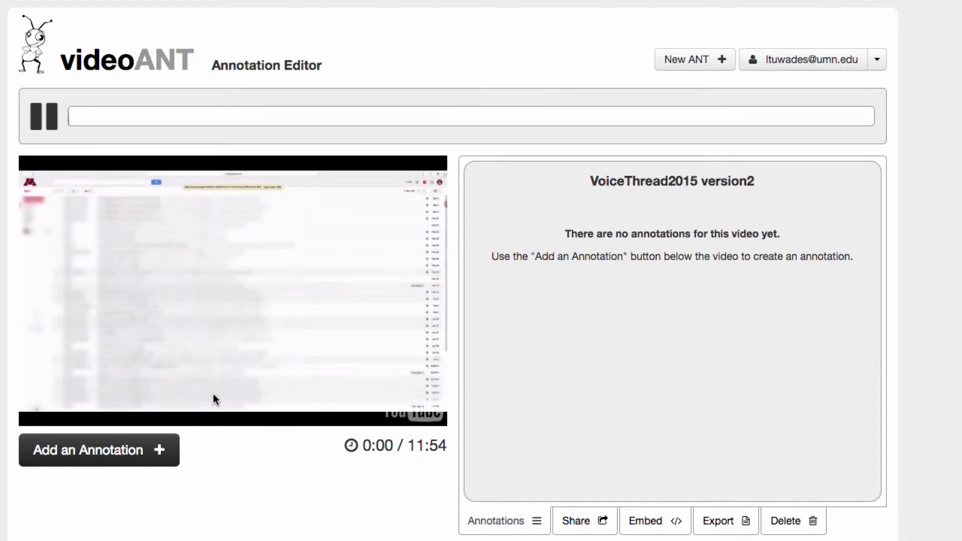
{"action": "left_click", "coordinate": [51, 128]}
{"action": "left_click", "coordinate": [118, 456]}
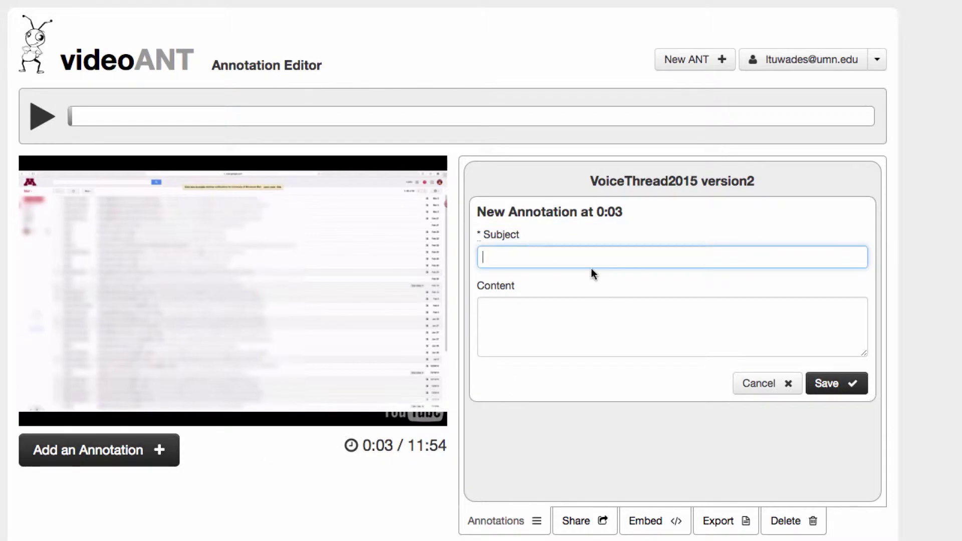
- Save the 'Title?' annotation asking for something more visually interesting than this without a title
{"action": "type", "text": "Title?"}
{"action": "left_click", "coordinate": [484, 308]}
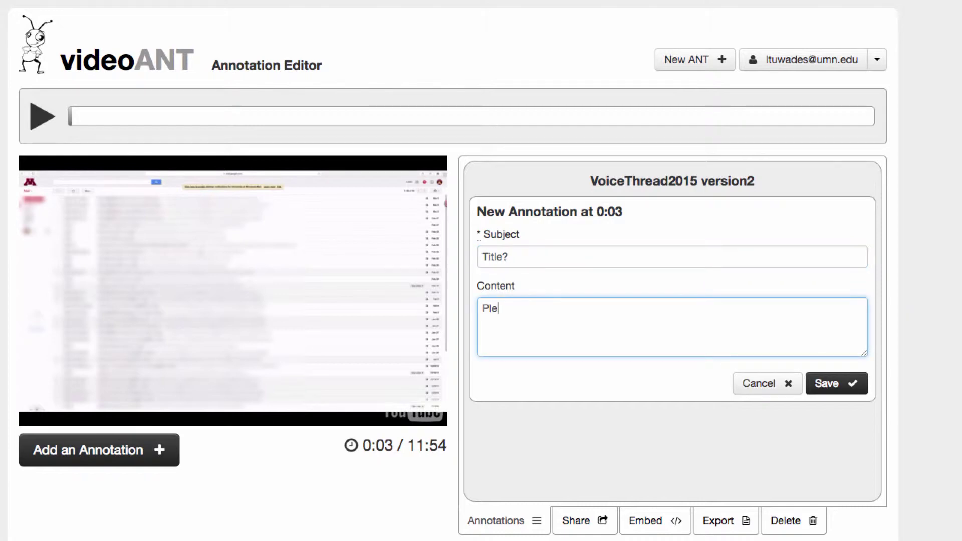
{"action": "type", "text": "ase add someth"}
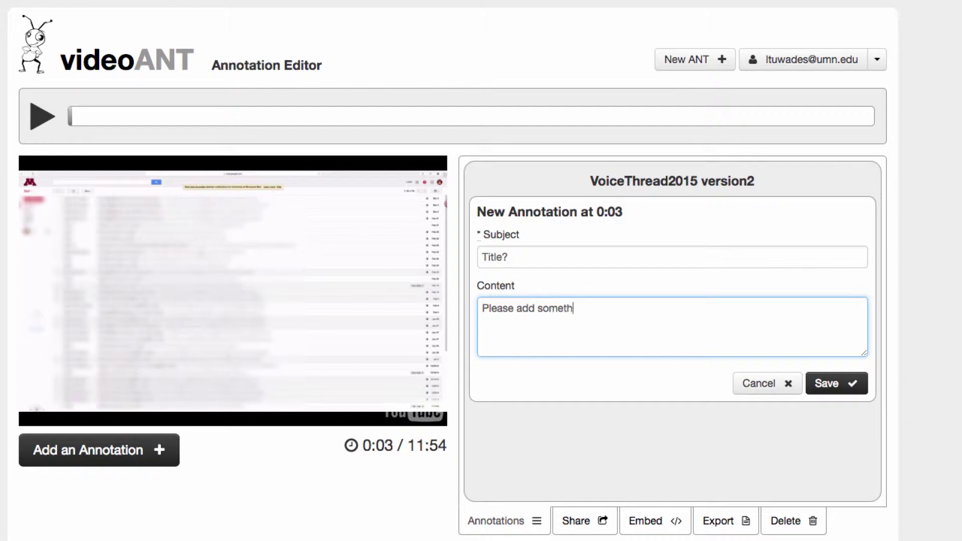
{"action": "type", "text": "ing more visually interesting"}
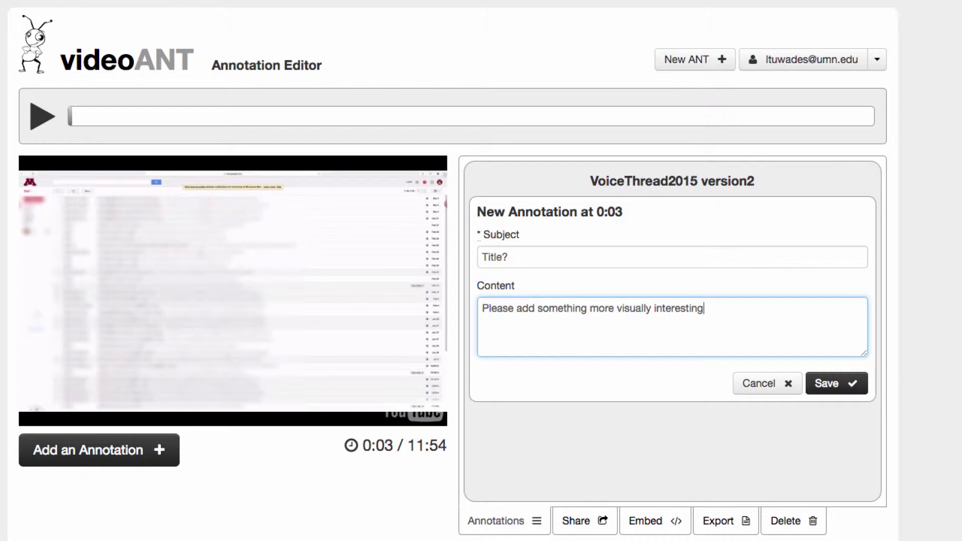
{"action": "type", "text": " than this without a title."}
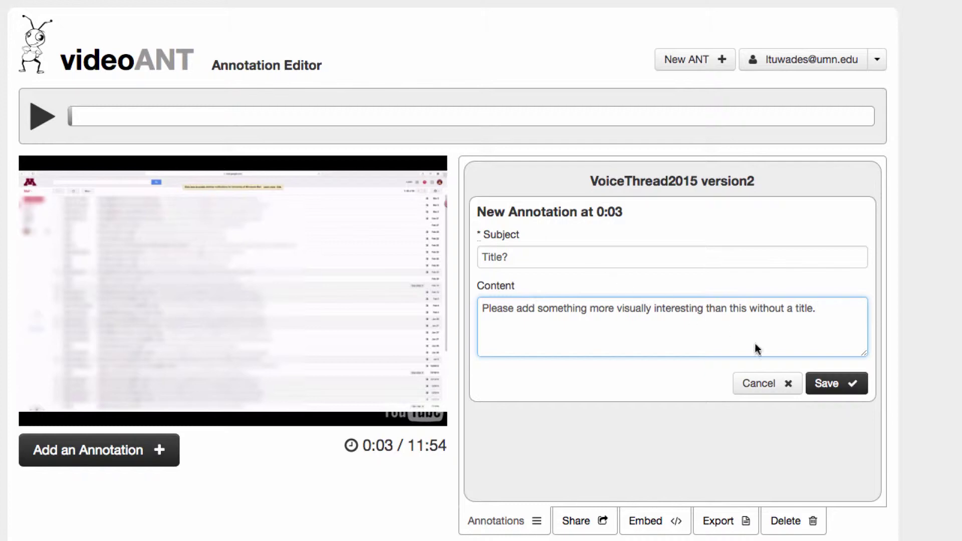
{"action": "left_click", "coordinate": [833, 390]}
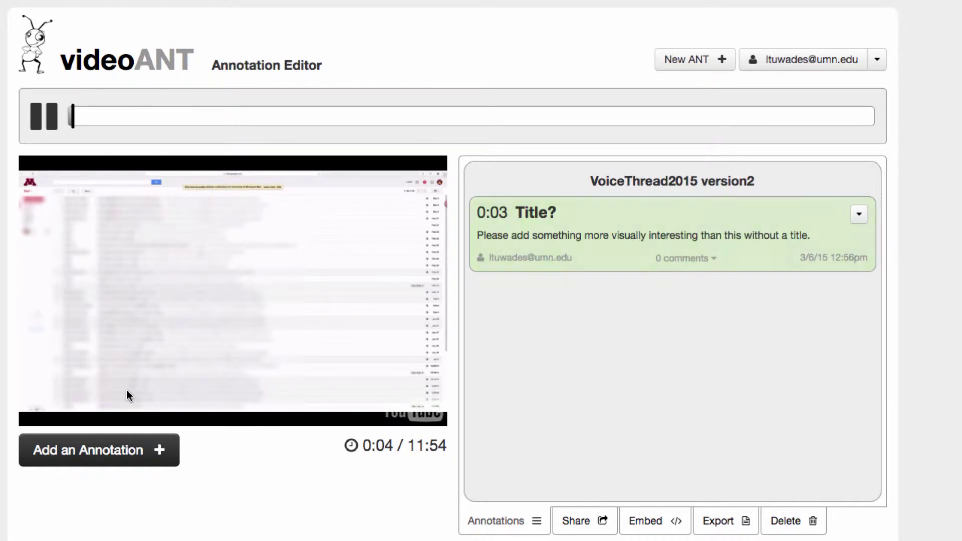
- Add a 'Lighting' annotation at 3:14 reading 'Lighting looks poor here.'
{"action": "left_click", "coordinate": [78, 411]}
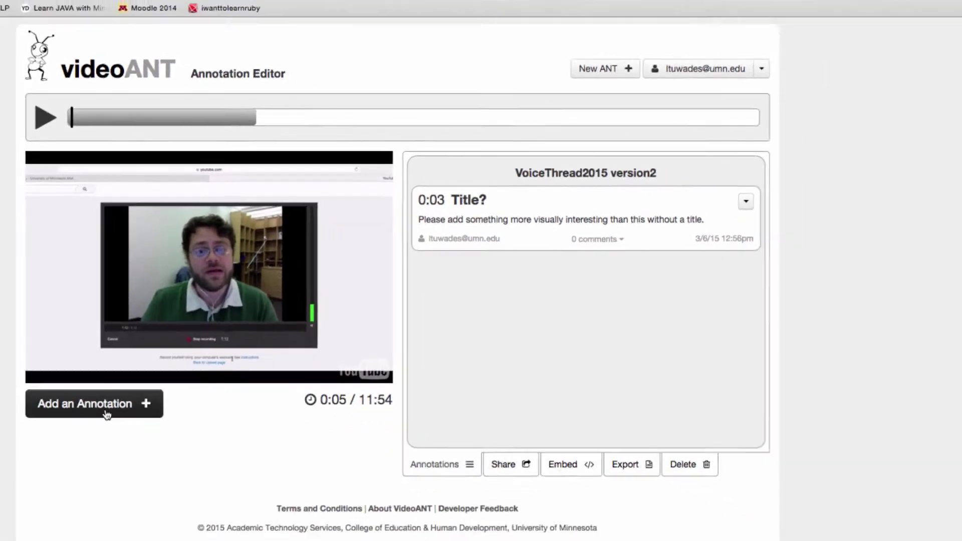
{"action": "left_click", "coordinate": [98, 448]}
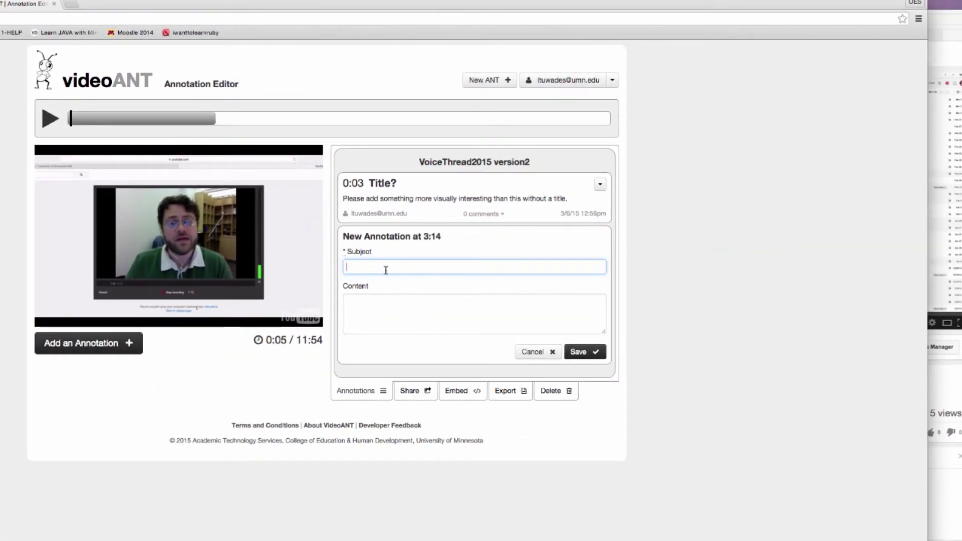
{"action": "type", "text": "Lighting"}
{"action": "key", "text": "Tab"}
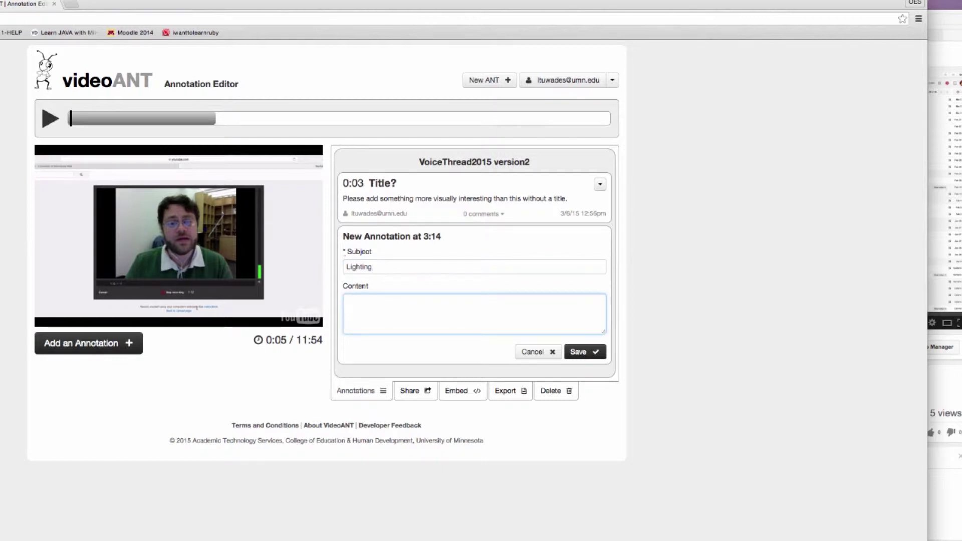
{"action": "type", "text": "Lighting "}
{"action": "type", "text": "looks poo"}
{"action": "key", "text": "BackSpace"}
{"action": "type", "text": "or here"}
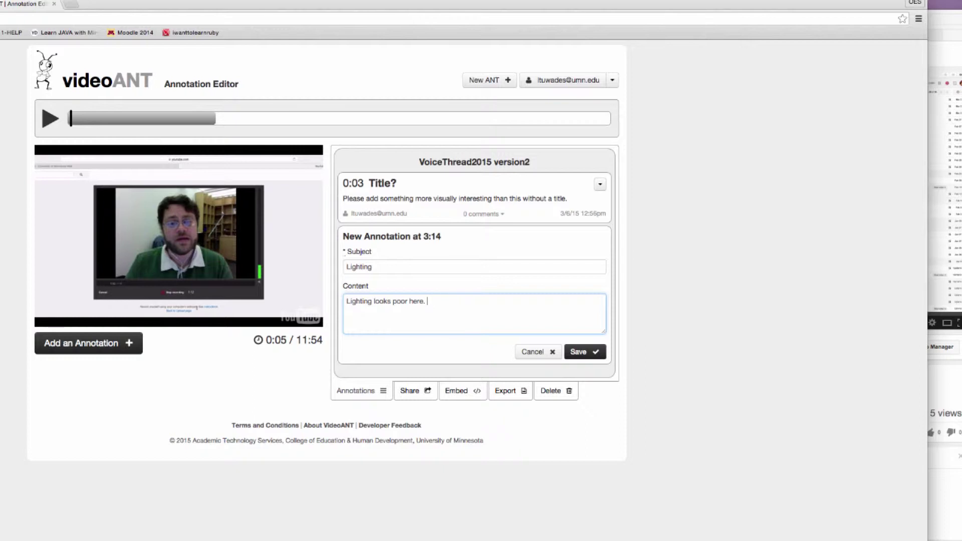
{"action": "left_click", "coordinate": [581, 352]}
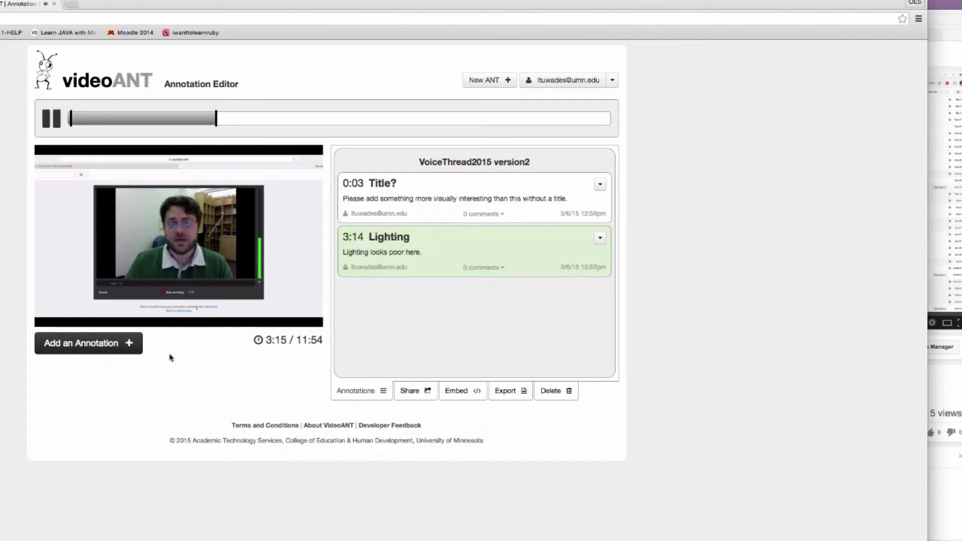
- Pause at 3:18 and jump along the timeline between the start and 3:18
{"action": "left_click", "coordinate": [51, 122]}
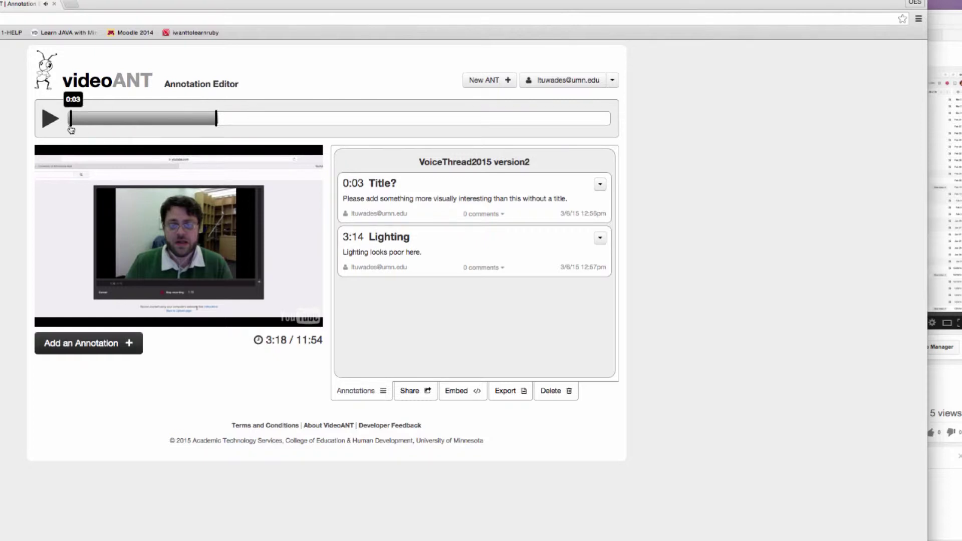
{"action": "left_click", "coordinate": [72, 129]}
{"action": "left_click", "coordinate": [215, 123]}
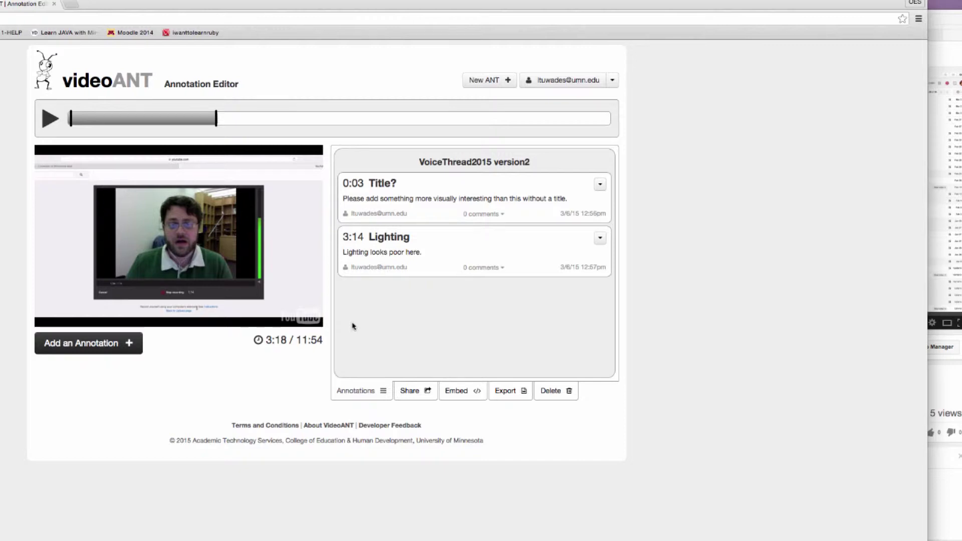
- Show the Share this ANT panel and widen the browser window to the screen edge
{"action": "left_click", "coordinate": [412, 391]}
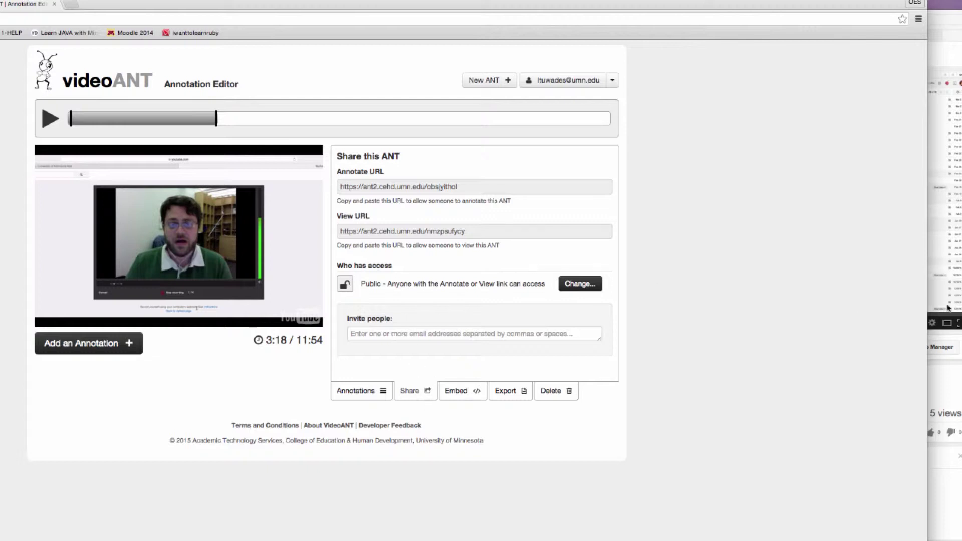
{"action": "left_click_drag", "start_coordinate": [926, 305], "coordinate": [961, 306]}
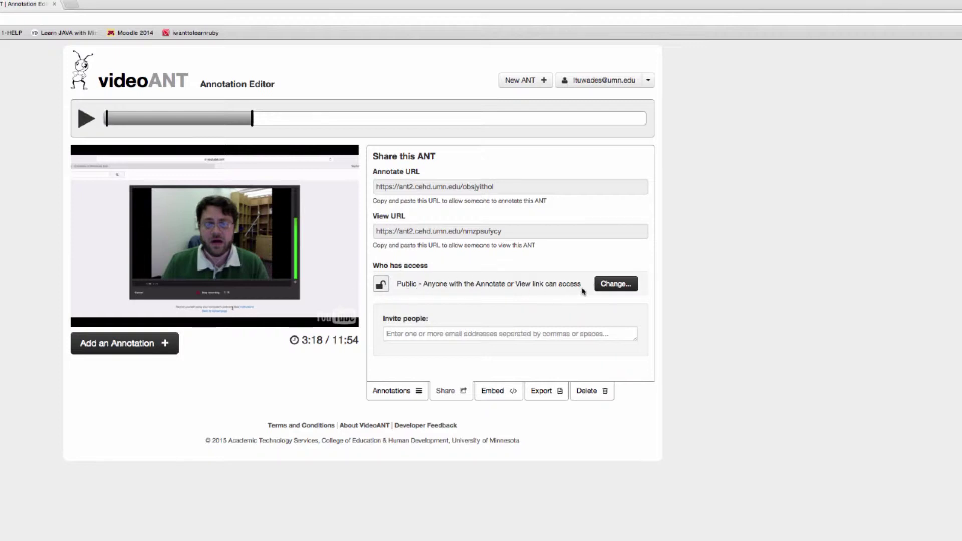
- Change the ANT's access from Public to Private and save
{"action": "left_click", "coordinate": [613, 284]}
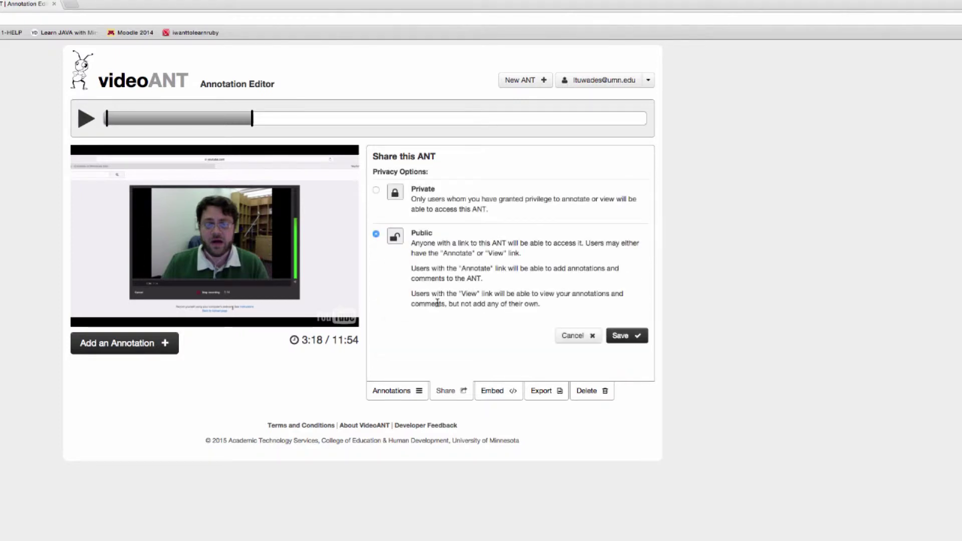
{"action": "left_click", "coordinate": [376, 190]}
{"action": "left_click", "coordinate": [621, 335]}
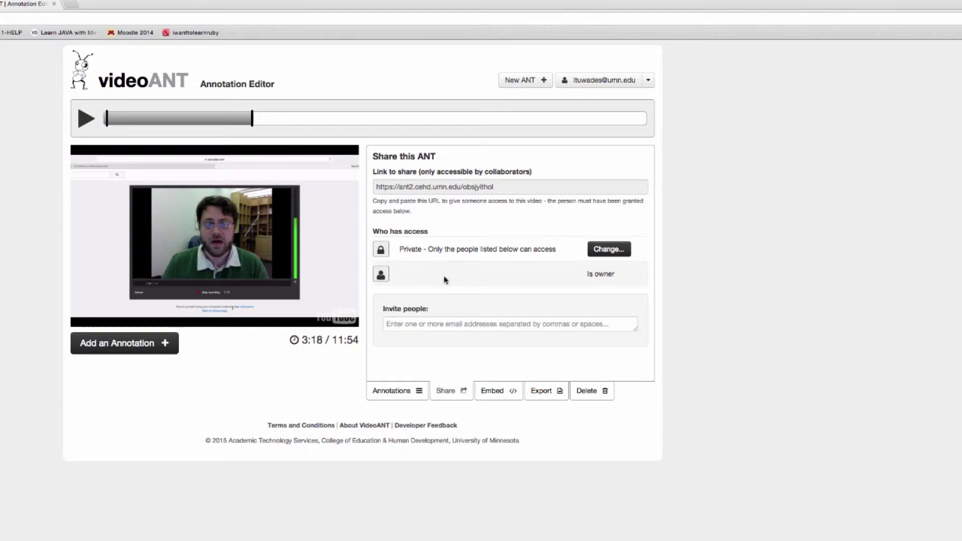
- Invite the student's e-mail address with Can Annotate permission and share the ANT
{"action": "left_click", "coordinate": [437, 325]}
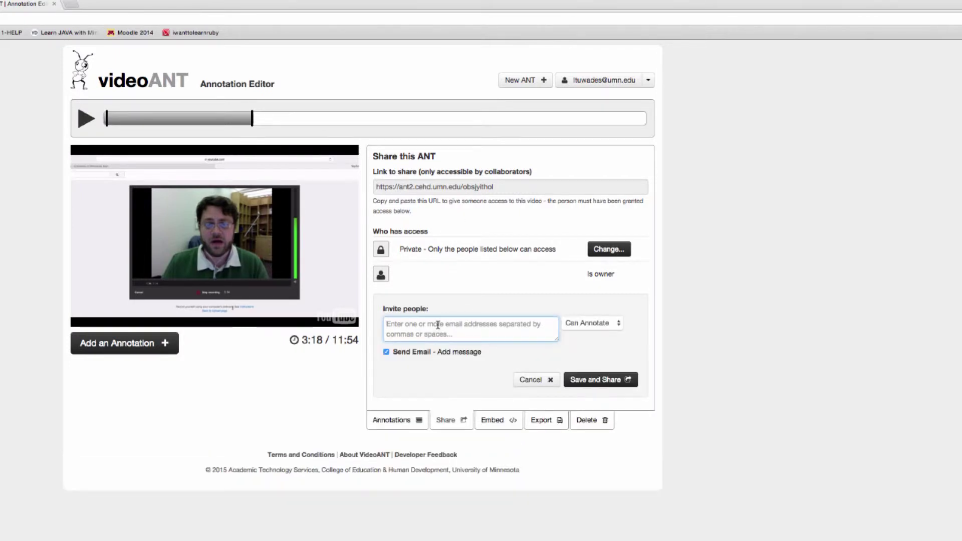
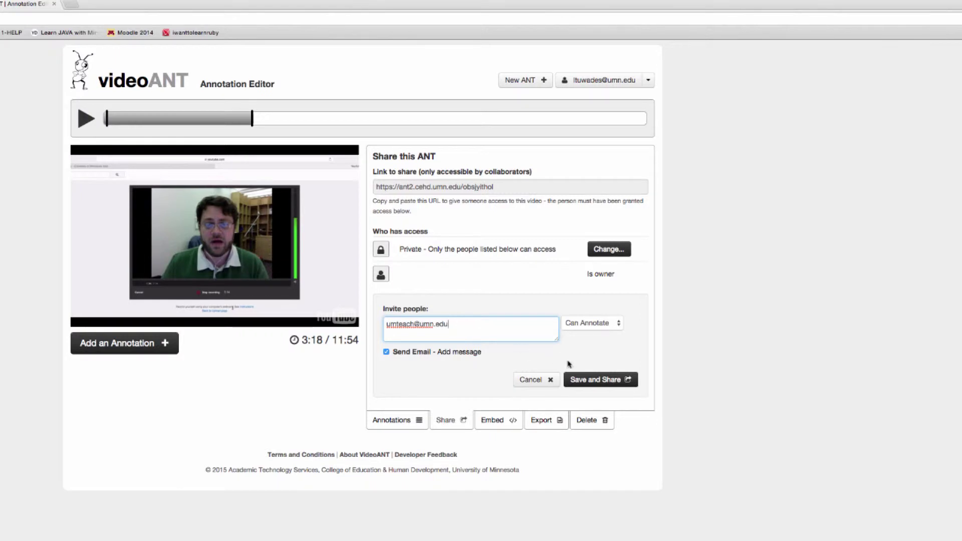
{"action": "left_click", "coordinate": [586, 321]}
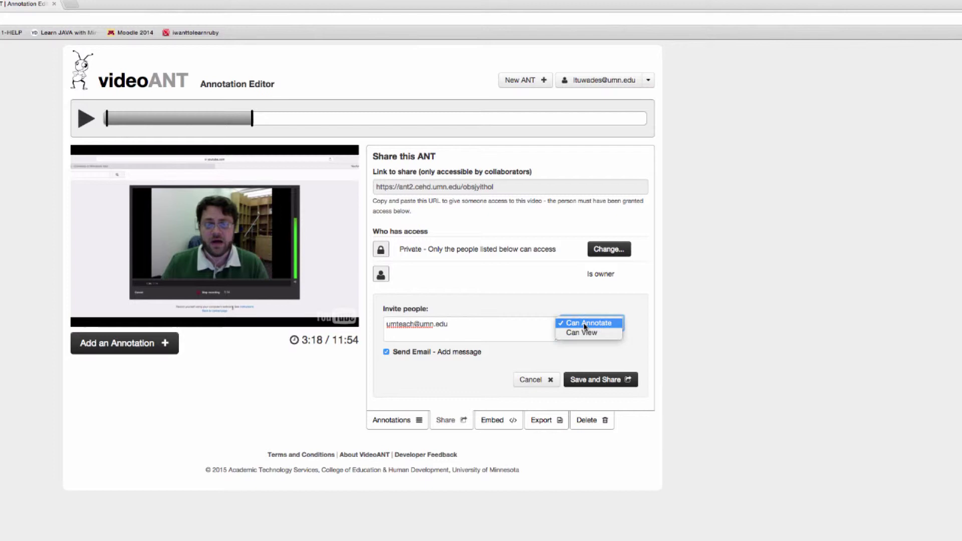
{"action": "left_click", "coordinate": [609, 358]}
{"action": "left_click", "coordinate": [590, 382]}
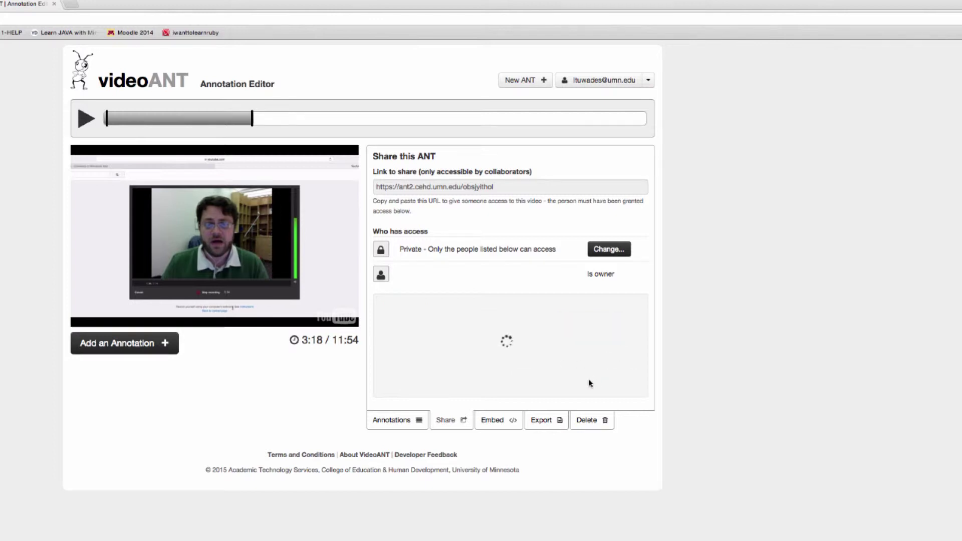
{"action": "key", "text": "super+Tab"}
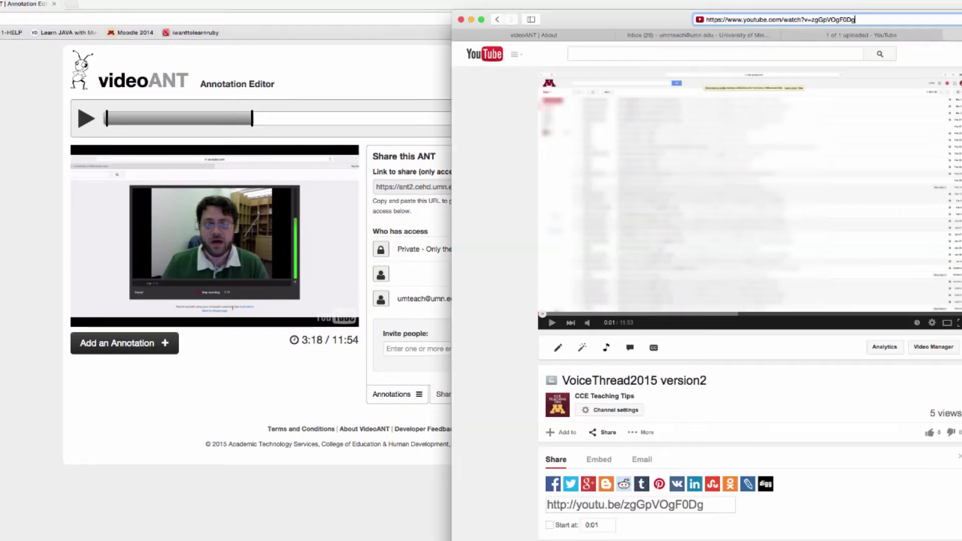
{"action": "left_click_drag", "start_coordinate": [677, 26], "coordinate": [313, 9]}
{"action": "left_click", "coordinate": [644, 30]}
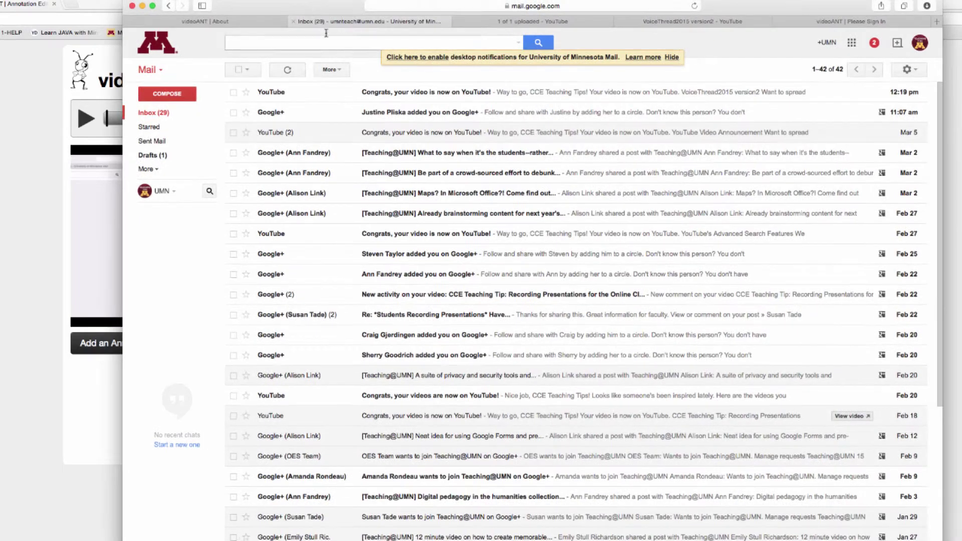
{"action": "left_click", "coordinate": [293, 73]}
{"action": "left_click_drag", "start_coordinate": [303, 11], "coordinate": [755, 34]}
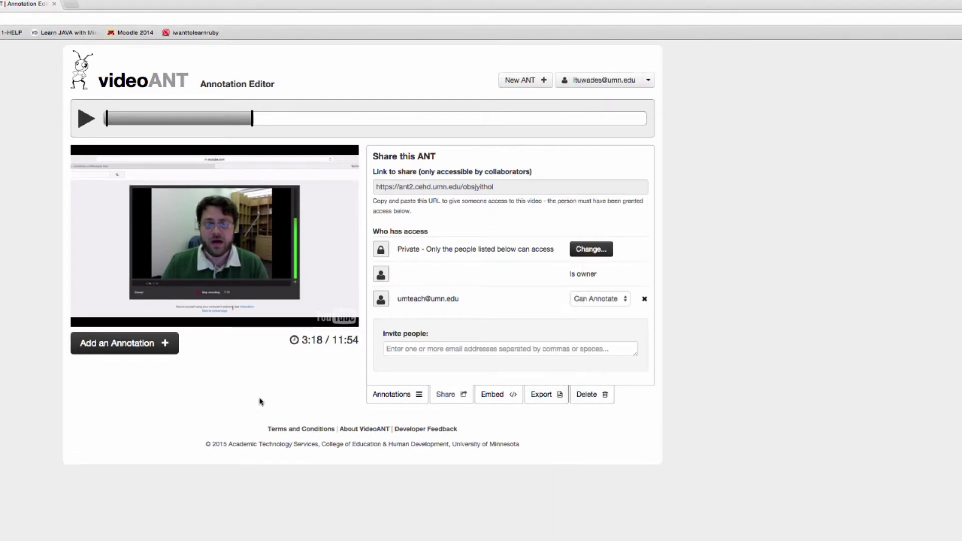
{"action": "left_click", "coordinate": [259, 398]}
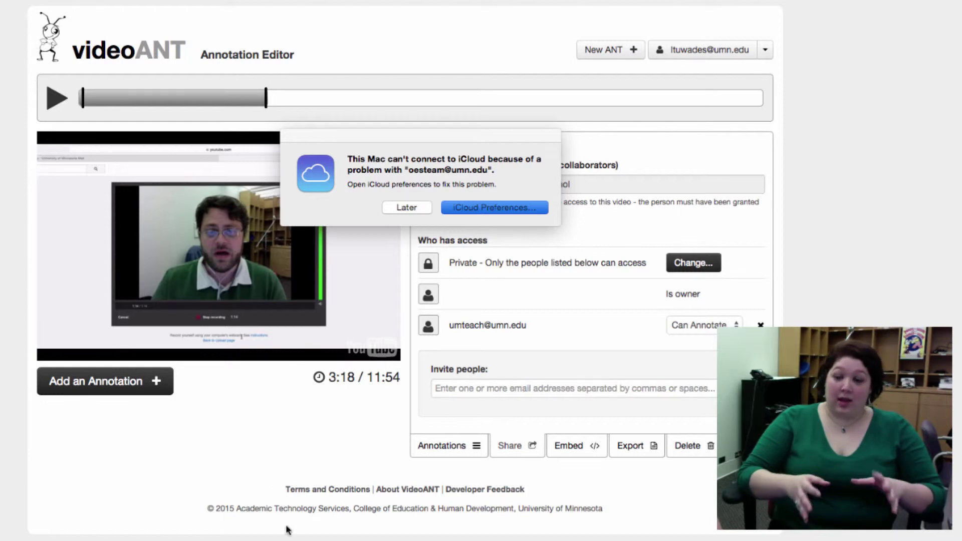
- Dismiss the iCloud error, export the annotations as text, and select all the exported text
{"action": "left_click", "coordinate": [401, 208]}
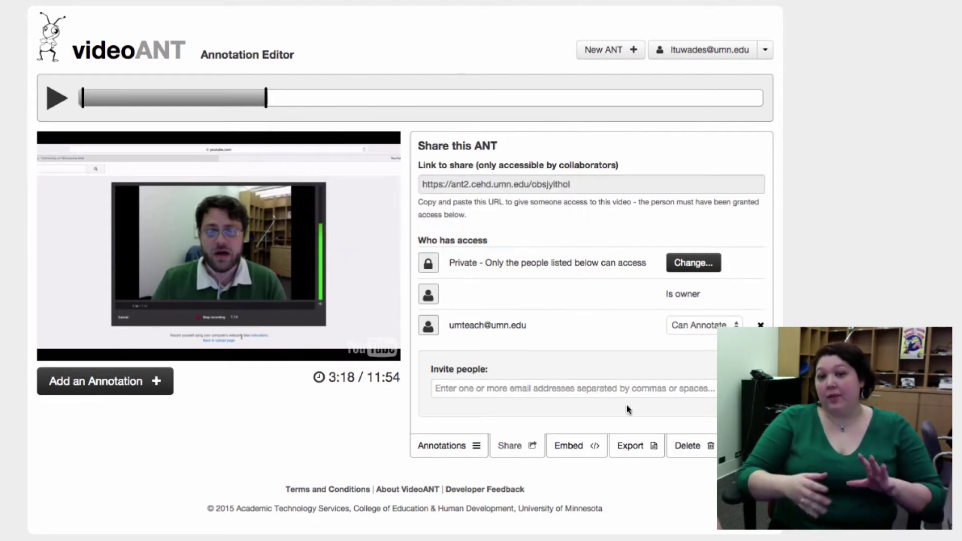
{"action": "left_click", "coordinate": [633, 446]}
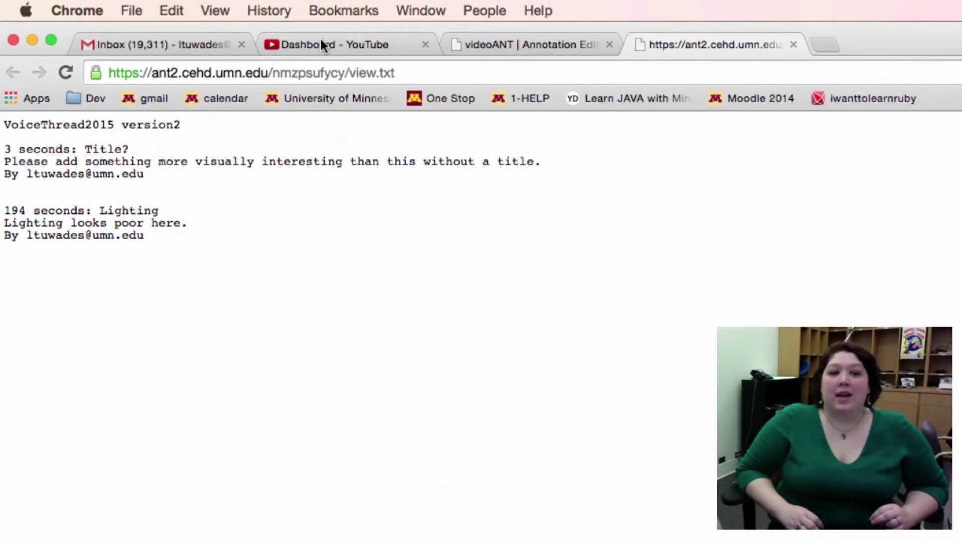
{"action": "left_click_drag", "start_coordinate": [344, 30], "coordinate": [348, 30]}
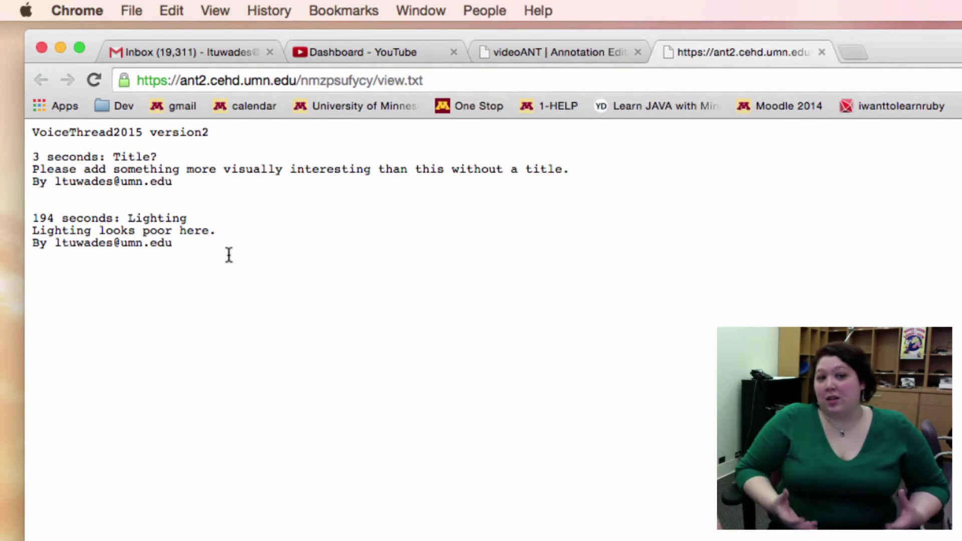
{"action": "left_click_drag", "start_coordinate": [229, 255], "coordinate": [26, 135]}
{"action": "key", "text": "super+c"}
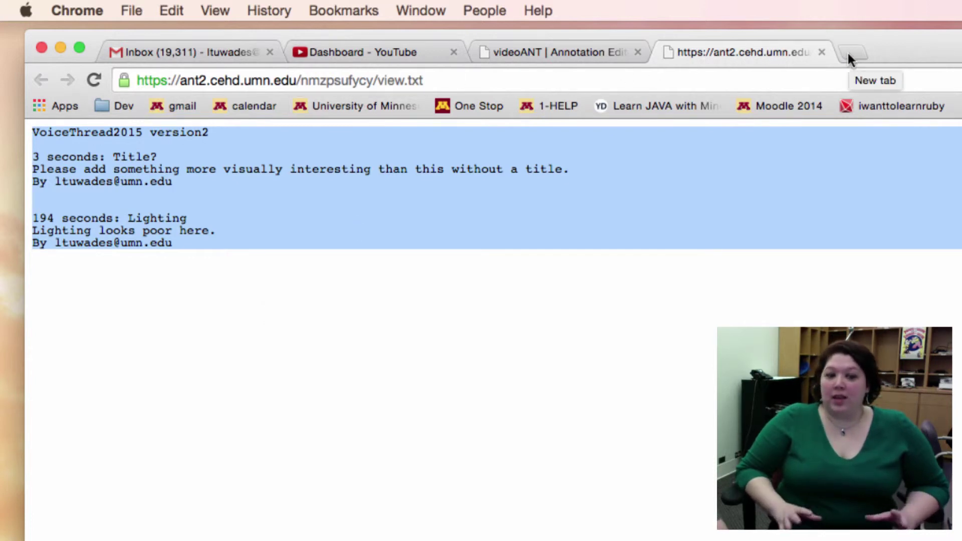
- Find wordle.net and paste the exported Title? and Lighting annotation text into its Create box
{"action": "left_click", "coordinate": [668, 84]}
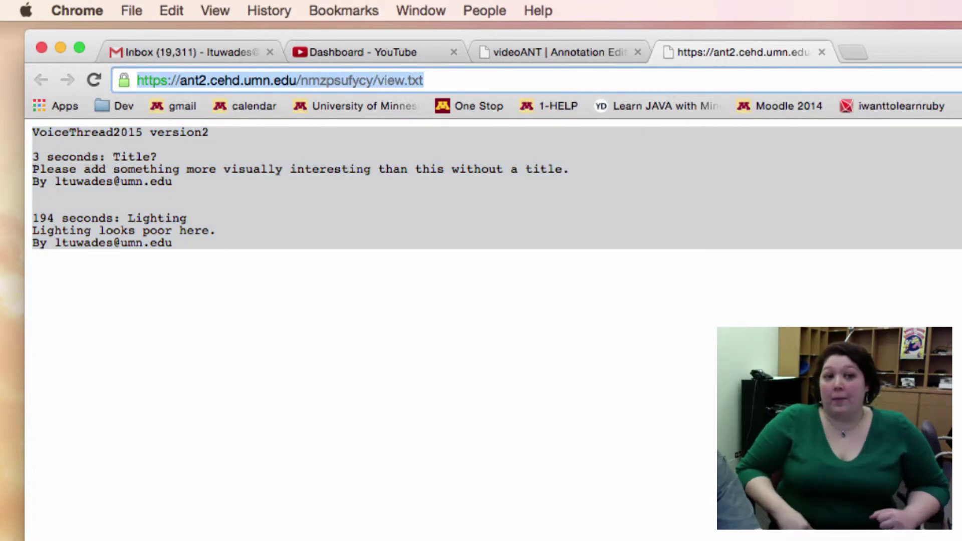
{"action": "type", "text": "wordle"}
{"action": "key", "text": "Return"}
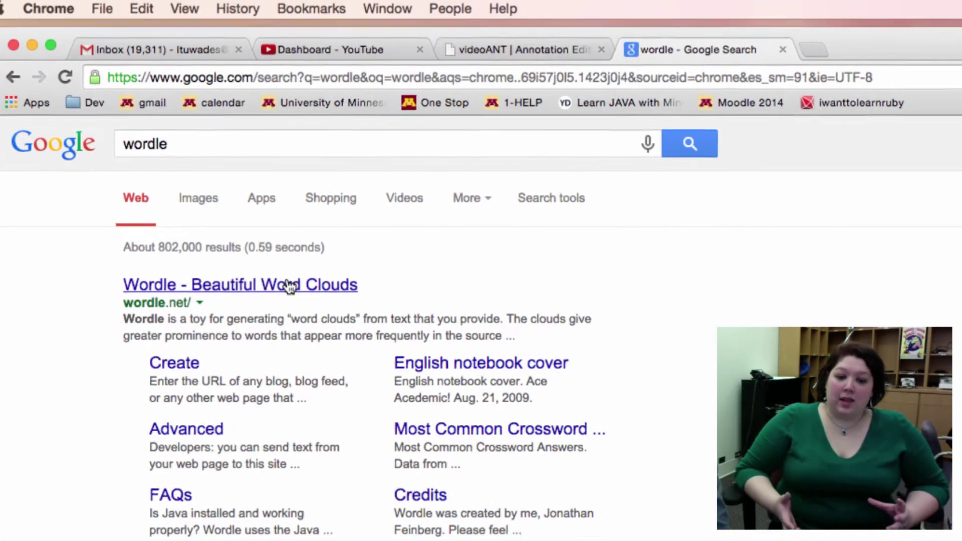
{"action": "left_click", "coordinate": [290, 287]}
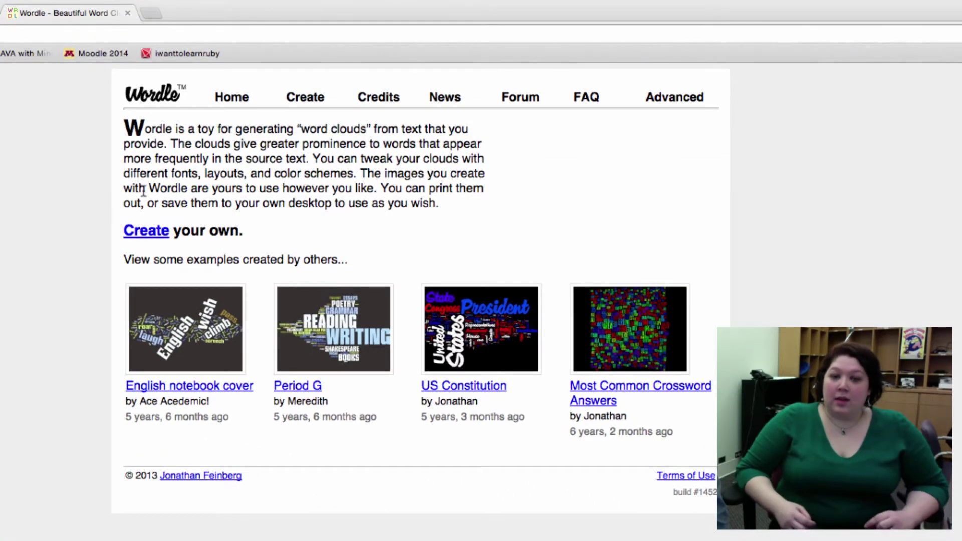
{"action": "left_click", "coordinate": [300, 100]}
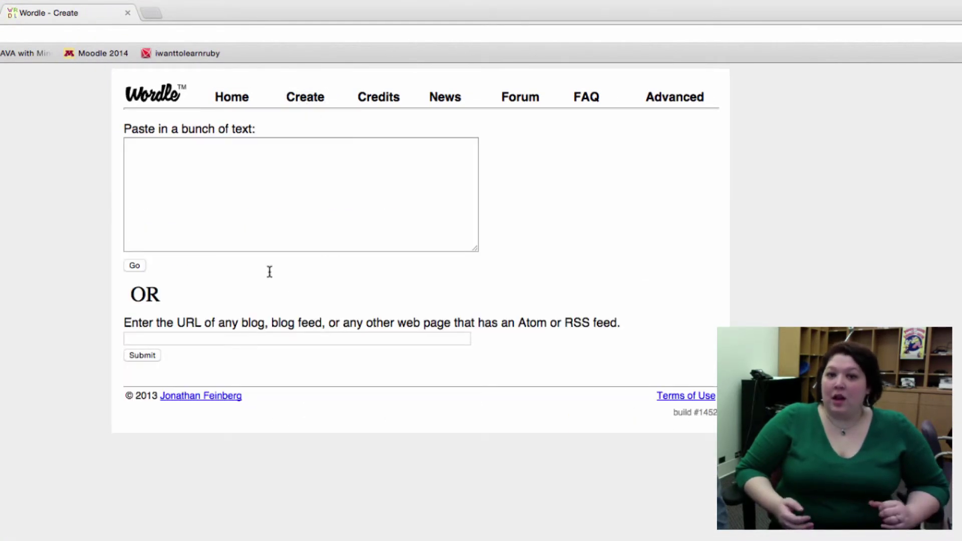
{"action": "left_click", "coordinate": [211, 173]}
{"action": "key", "text": "super+v"}
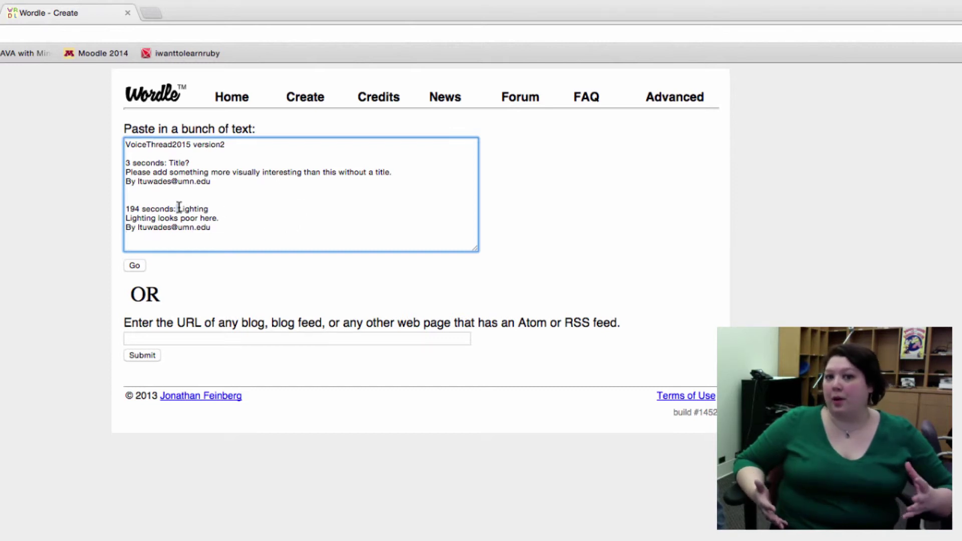
{"action": "left_click_drag", "start_coordinate": [179, 207], "coordinate": [114, 199]}
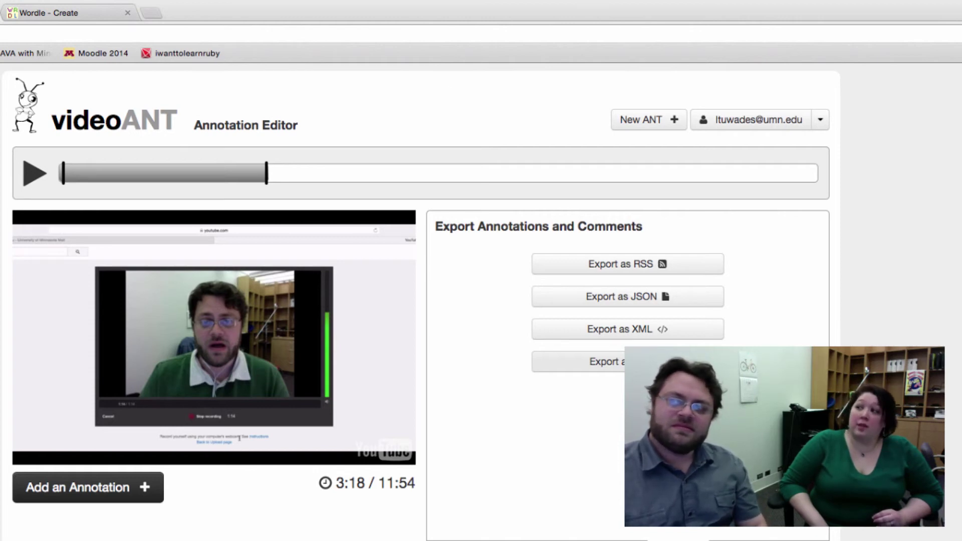
- Bring the Firefox window with the student's Gmail inbox to the front
{"action": "key", "text": "super+Tab"}
{"action": "key", "text": "super+Tab"}
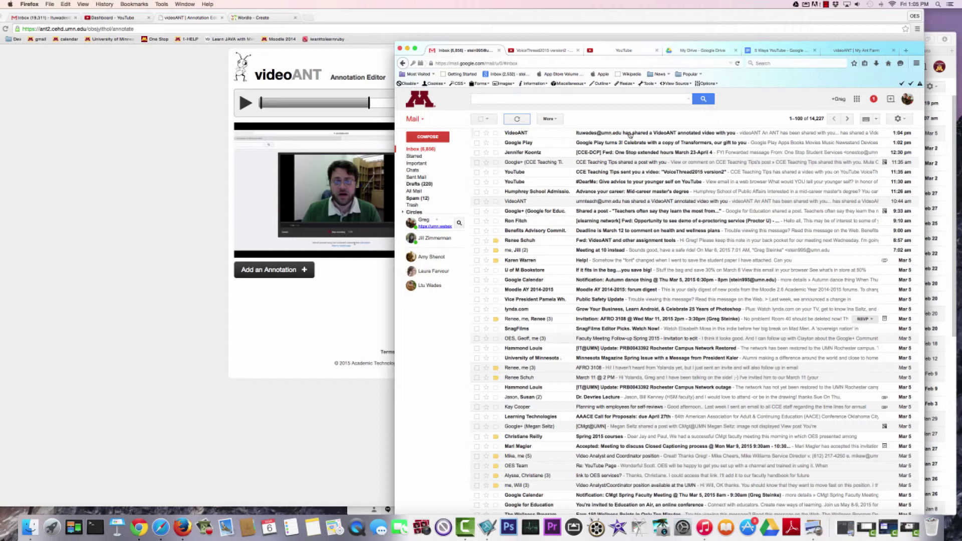
- Open the VideoANT sharing email and follow its link to the VoiceThread2015 version2 ANT
{"action": "left_click", "coordinate": [630, 135]}
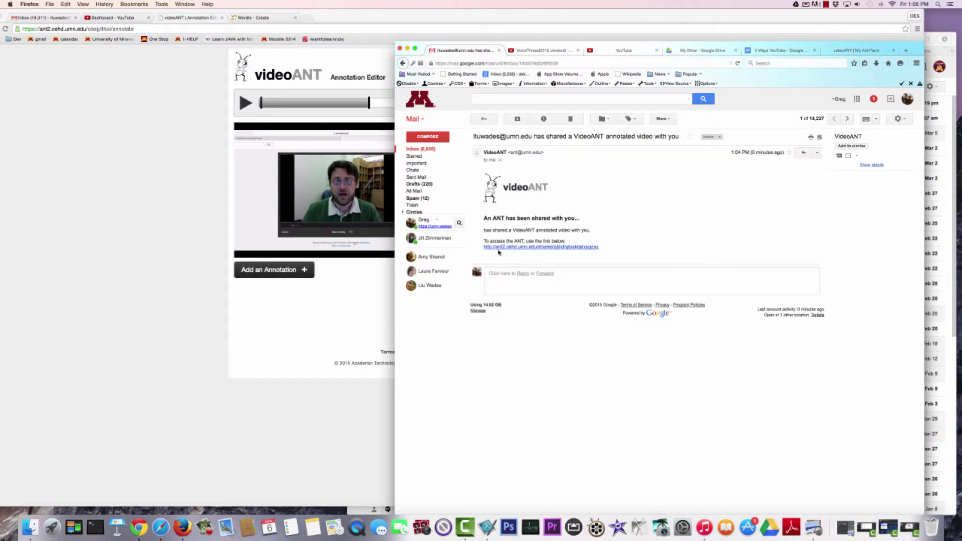
{"action": "left_click", "coordinate": [553, 249]}
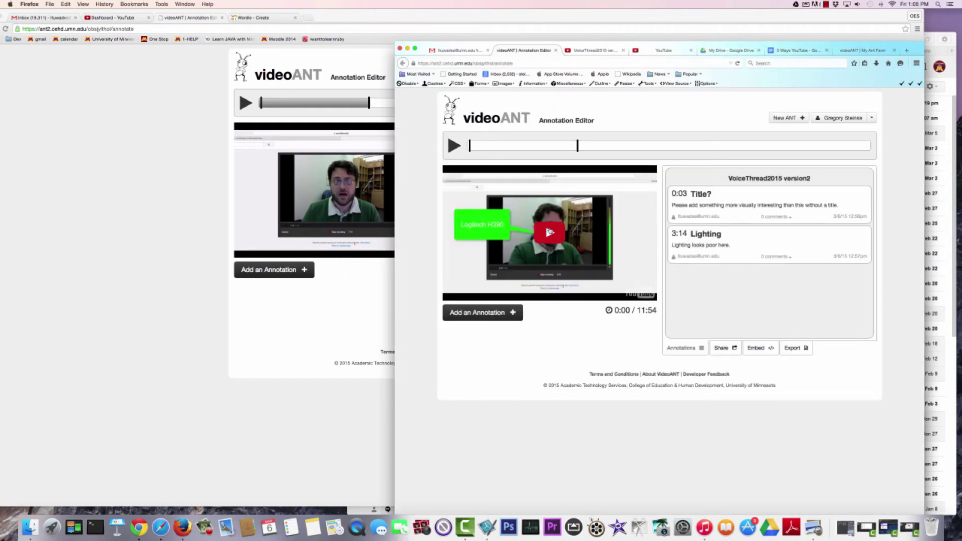
- Seek near the 3:14 Lighting annotation, play and pause at 3:18, then move the window up
{"action": "left_click", "coordinate": [471, 147]}
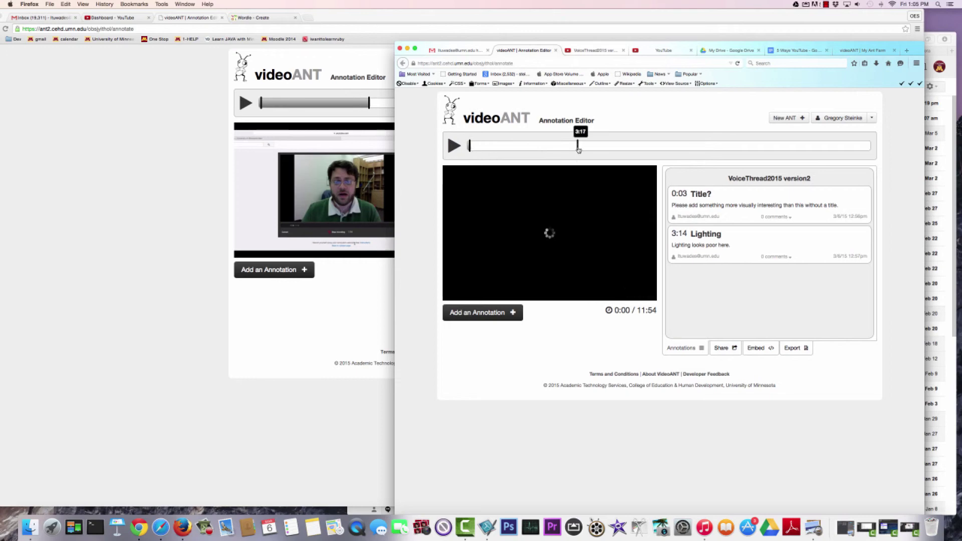
{"action": "left_click", "coordinate": [578, 147]}
{"action": "left_click", "coordinate": [460, 148]}
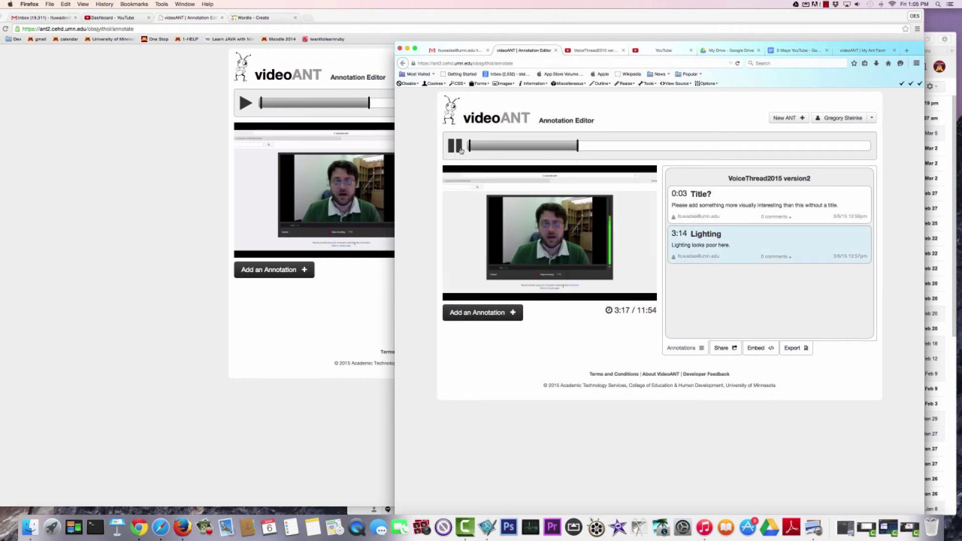
{"action": "left_click", "coordinate": [459, 148]}
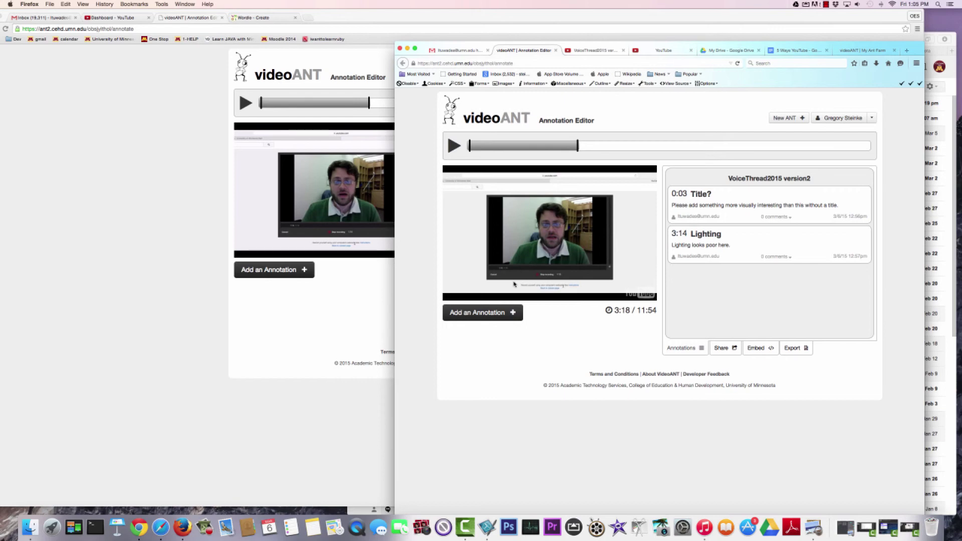
{"action": "left_click_drag", "start_coordinate": [636, 46], "coordinate": [631, 16]}
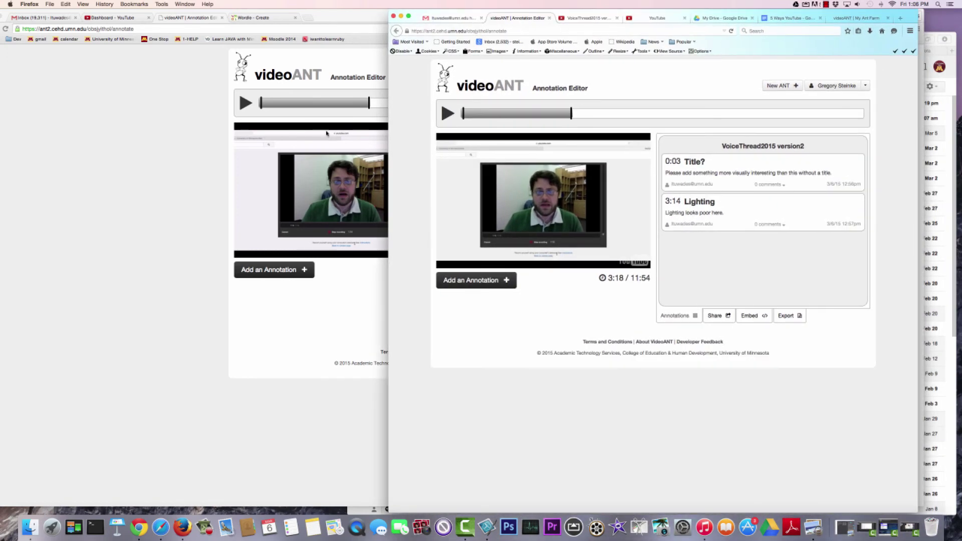